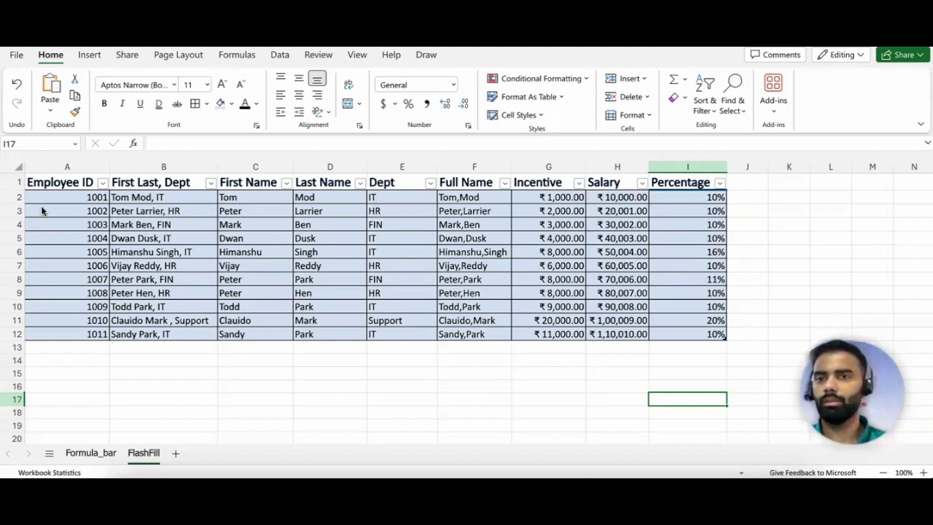
click(387, 198)
drag(392, 199, 394, 335)
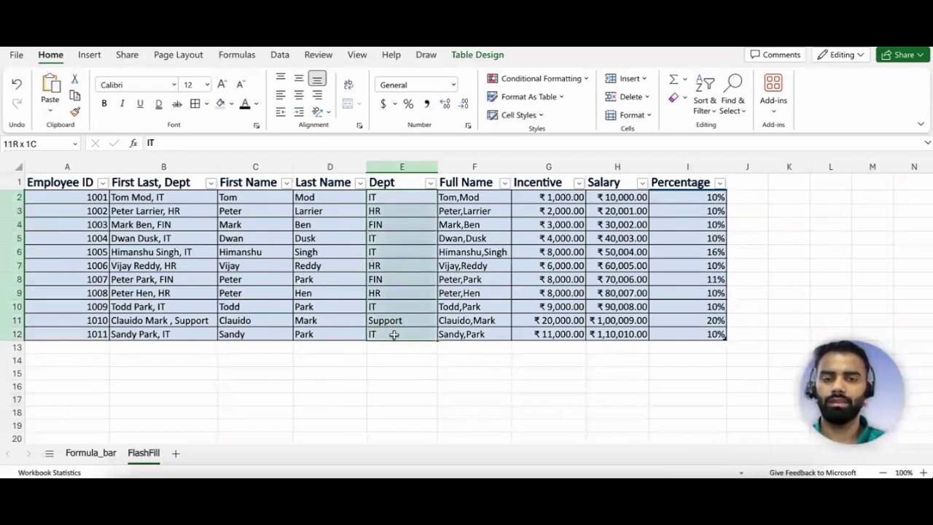
click(400, 372)
click(391, 196)
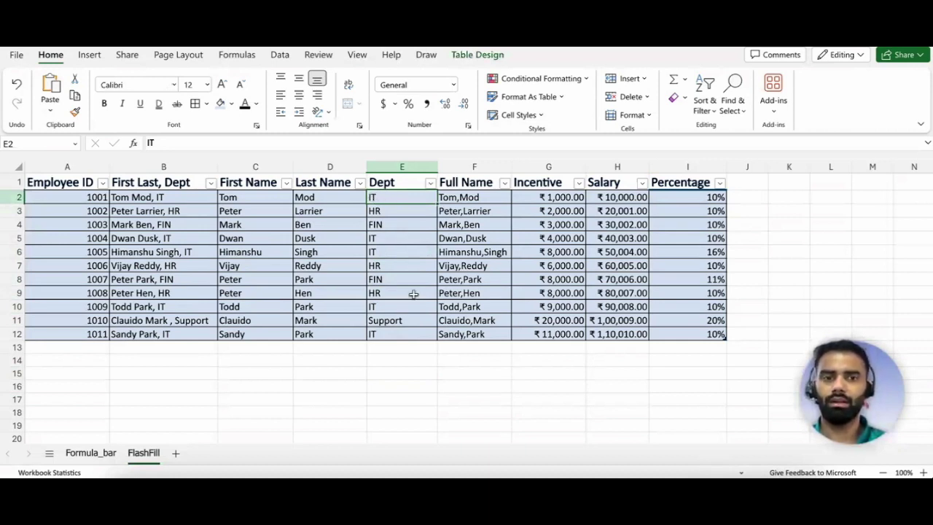
click(391, 226)
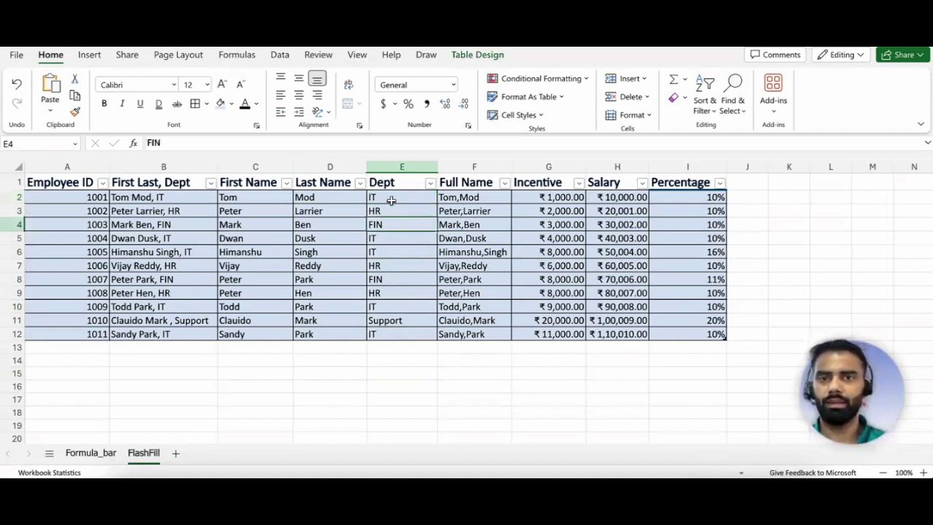
- Start a new conditional formatting rule for the Dept cells E2:E12 from the rule manager
drag(387, 196, 386, 333)
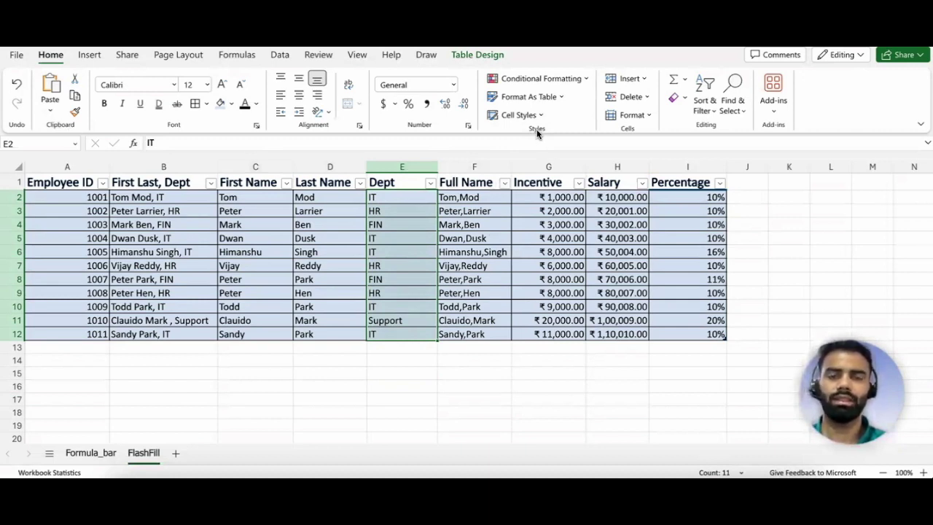
click(587, 83)
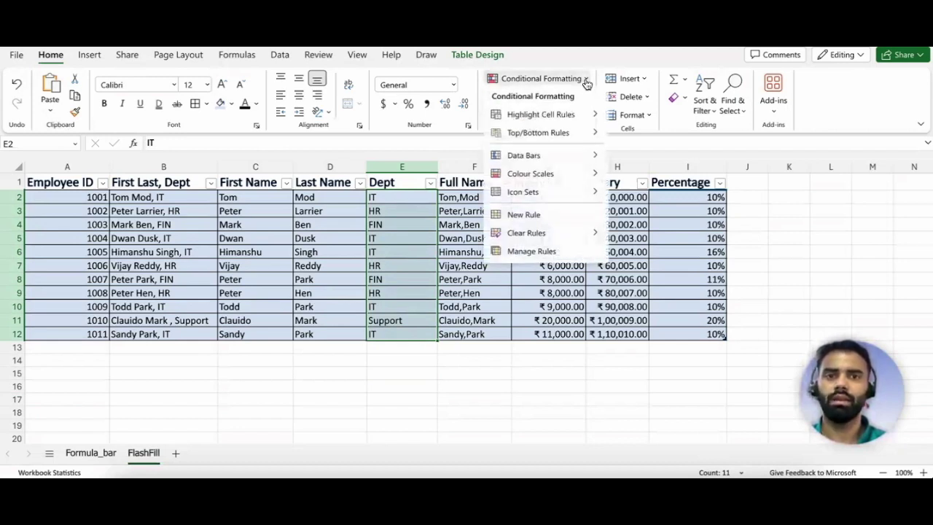
mouse_move(526, 120)
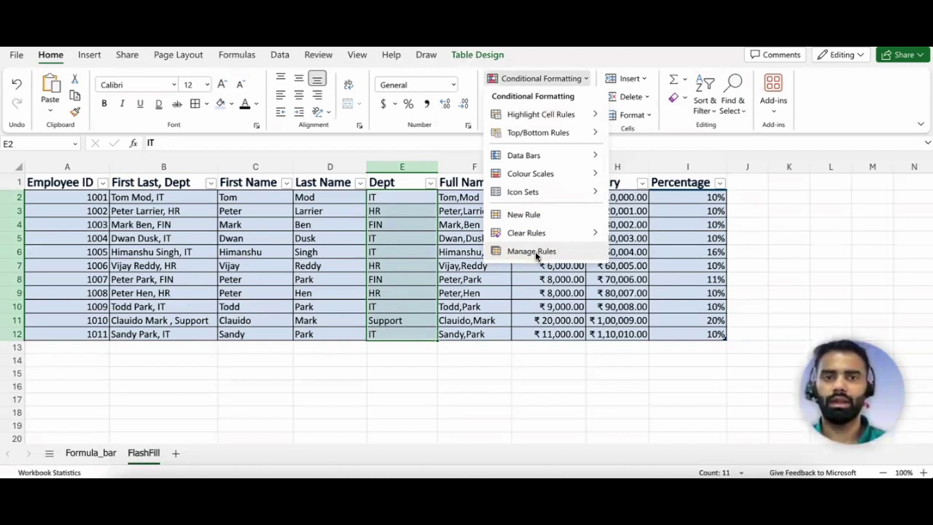
click(534, 251)
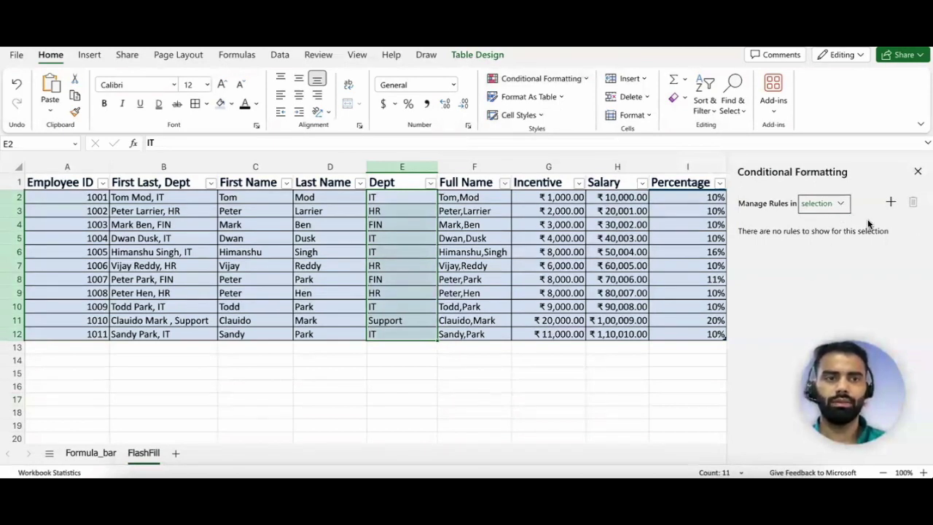
click(890, 202)
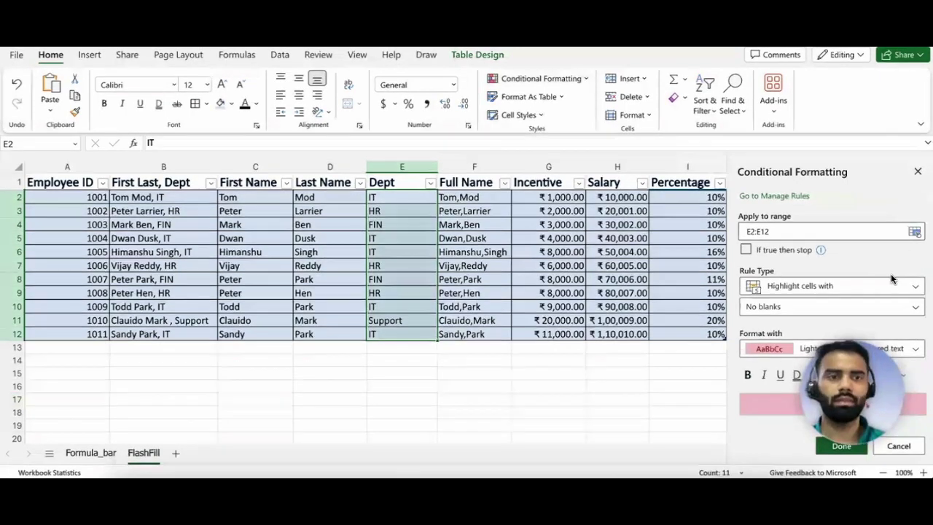
- Set the rule's condition to highlight cells whose cell value is equal to IT
click(766, 312)
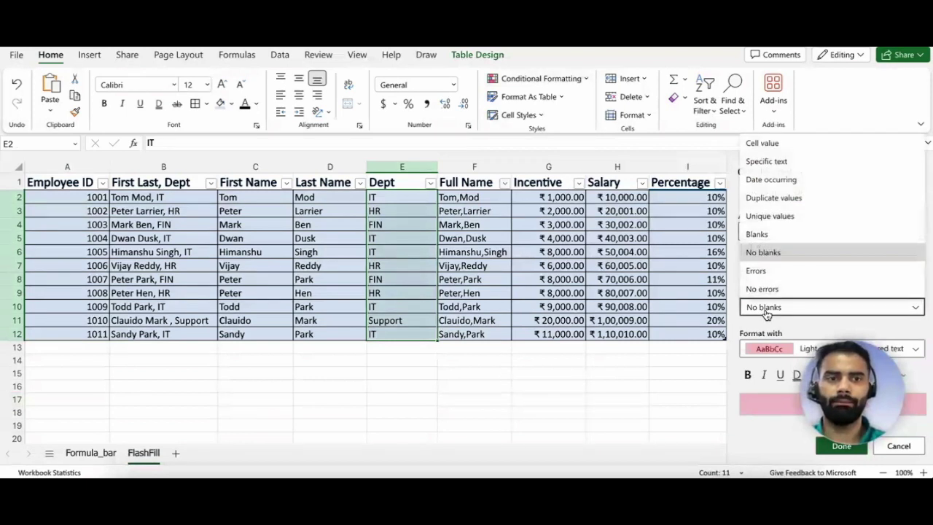
click(775, 152)
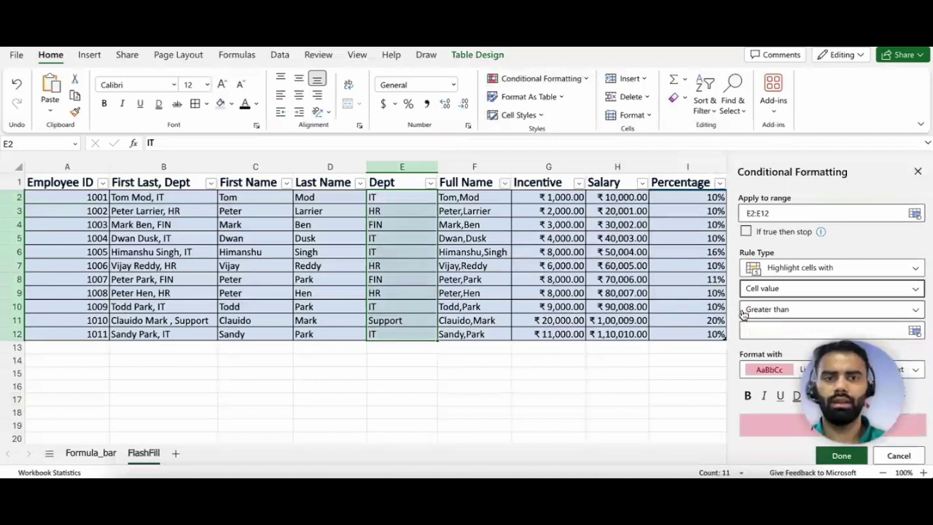
click(787, 311)
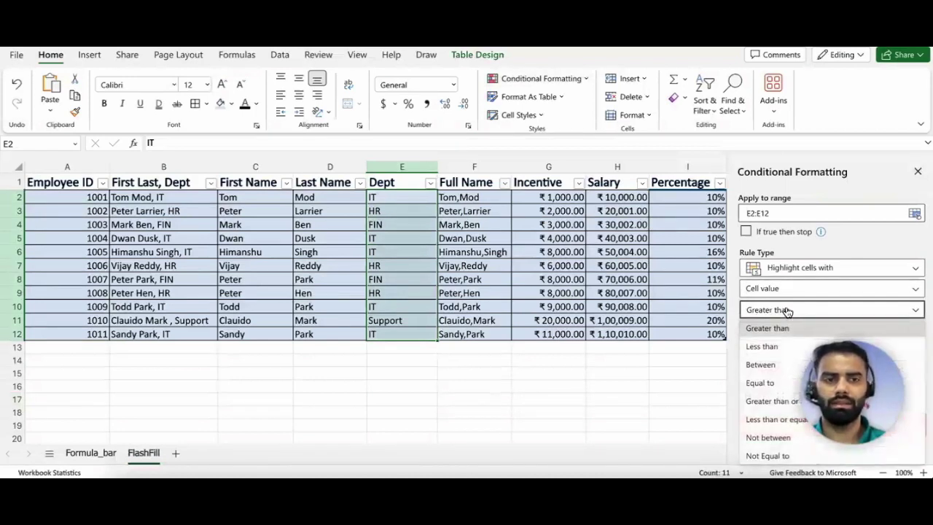
click(765, 382)
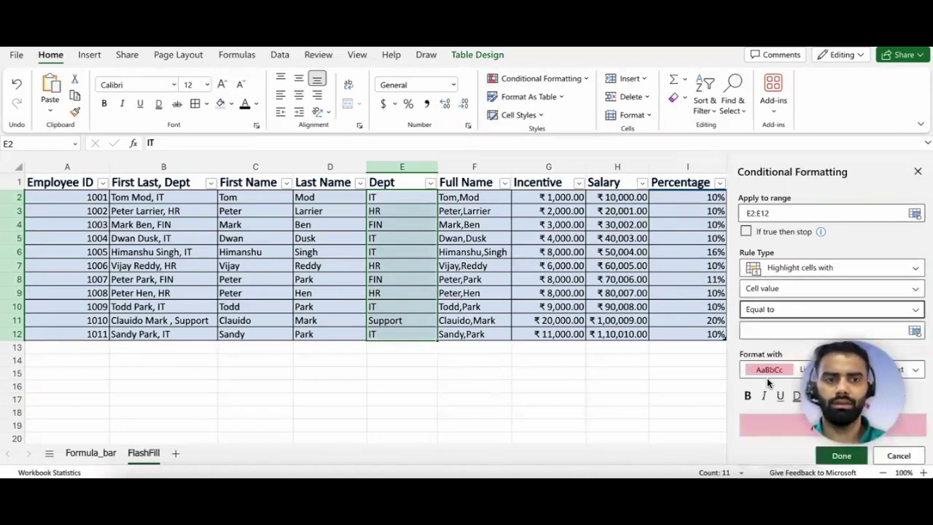
click(761, 332)
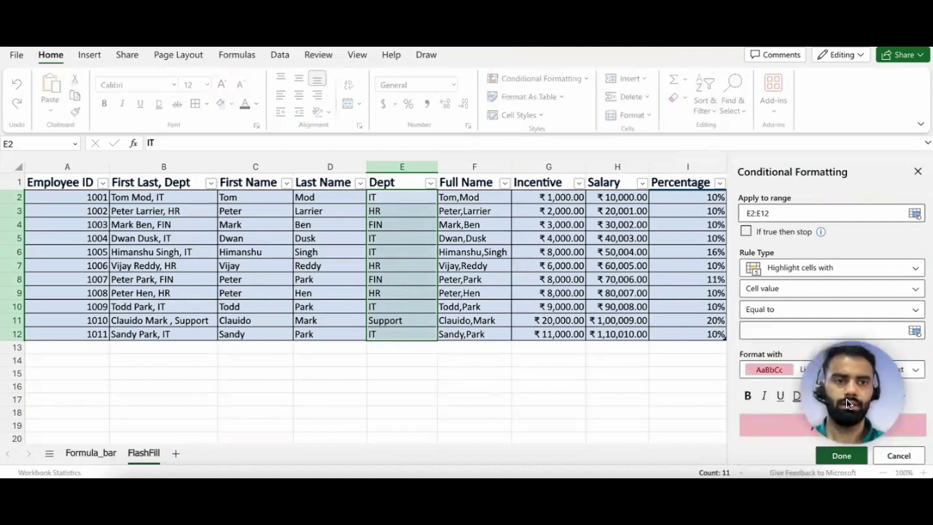
click(762, 334)
text(IT)
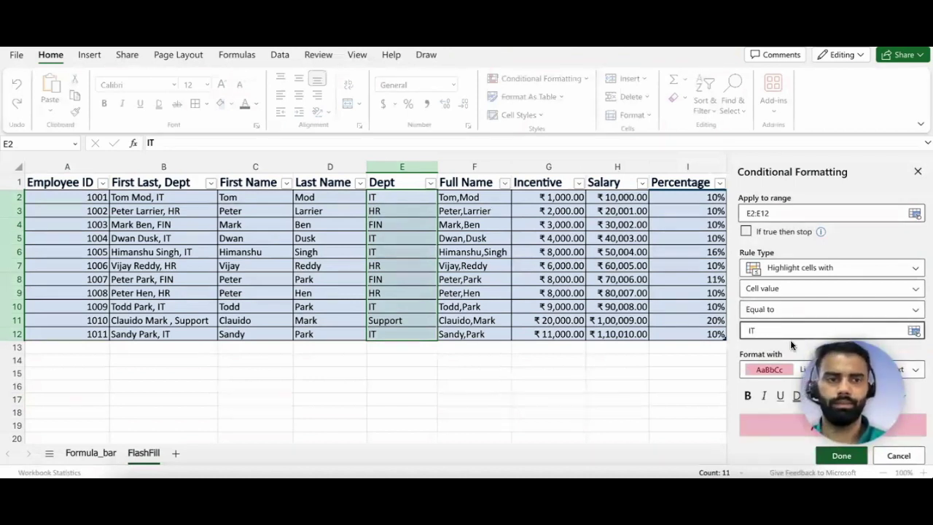
drag(852, 405, 613, 404)
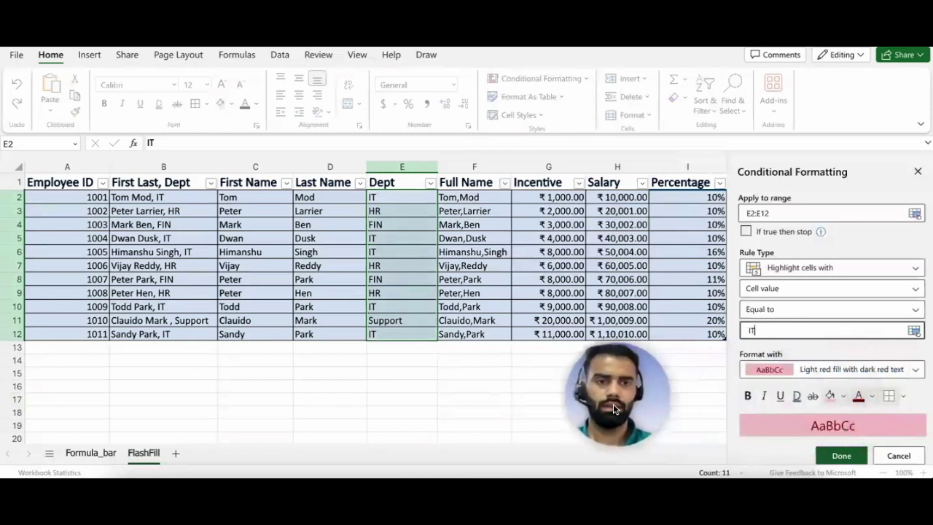
- Choose the Red text format for the IT rule and save the rule
click(839, 373)
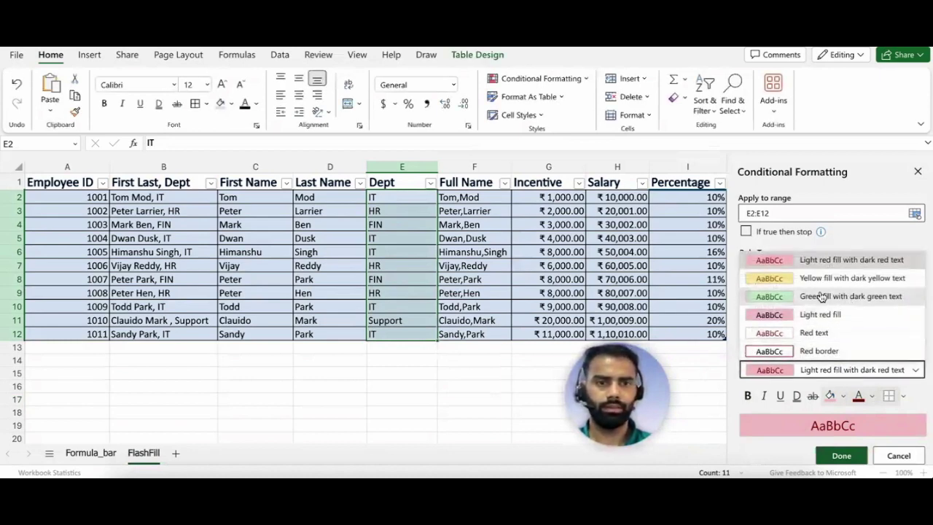
click(816, 334)
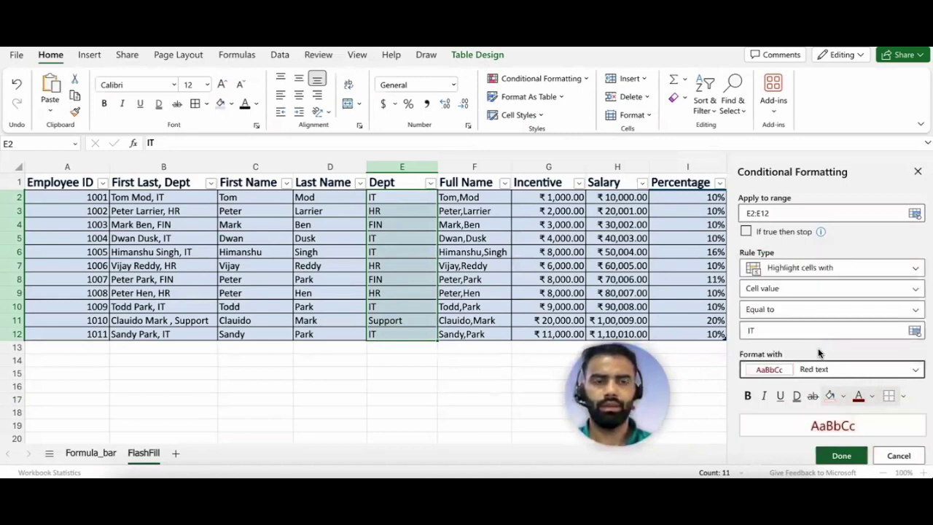
click(769, 233)
click(765, 231)
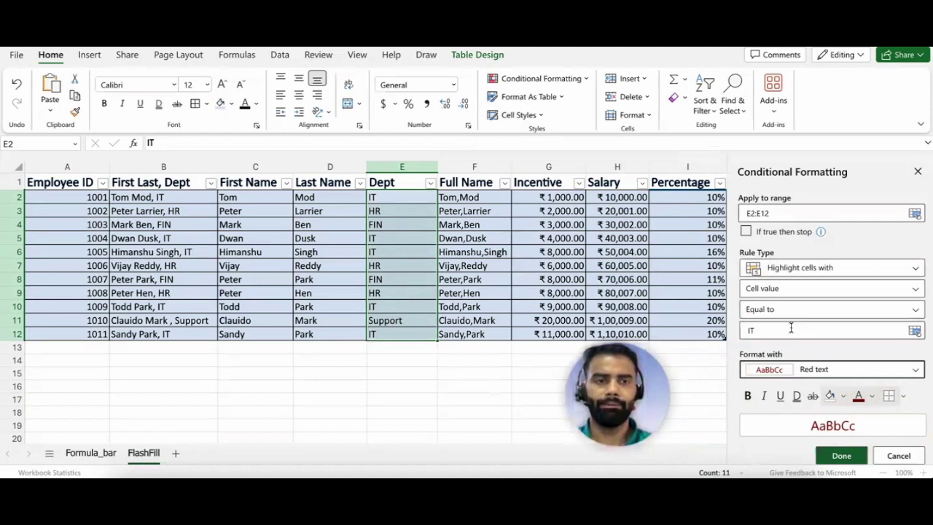
click(842, 457)
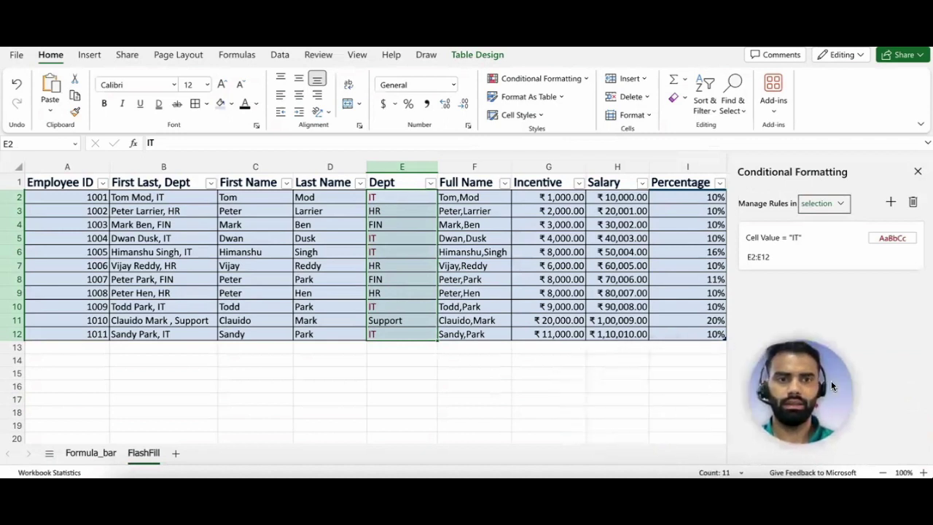
click(416, 280)
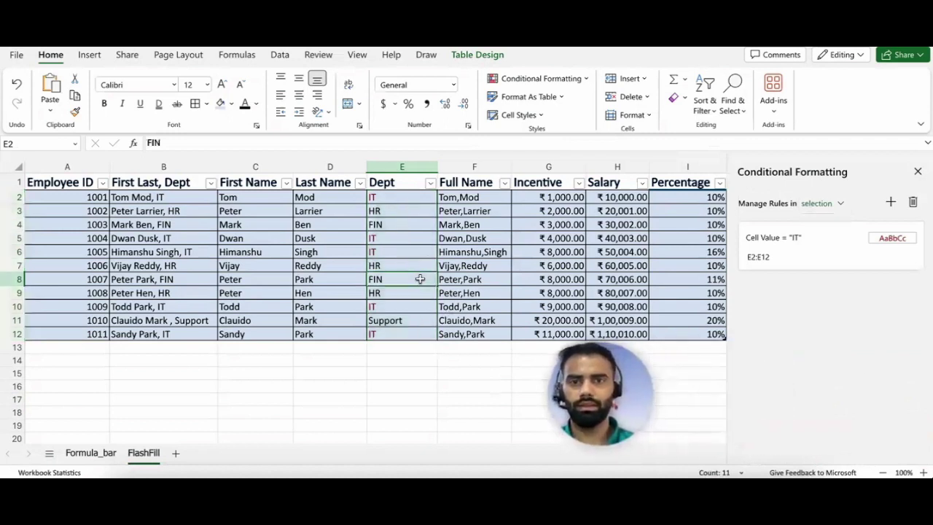
drag(384, 198, 384, 332)
click(383, 198)
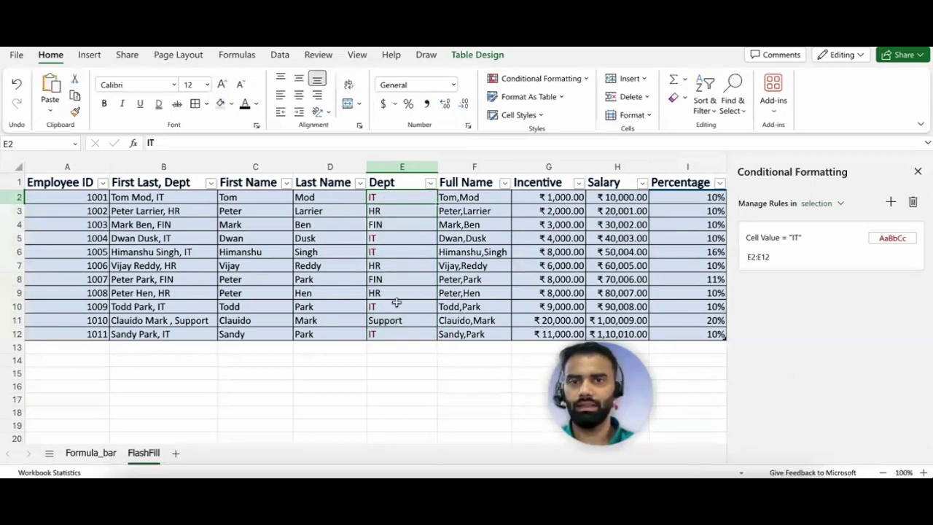
click(379, 333)
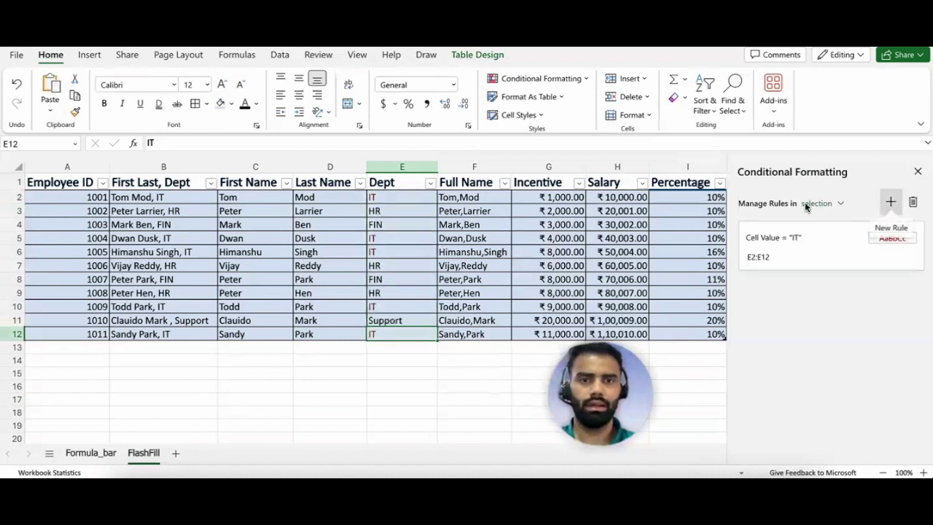
- Add another conditional formatting rule for Dept cells E2:E12 with the condition cell value equal to HR
click(400, 197)
drag(400, 198, 398, 335)
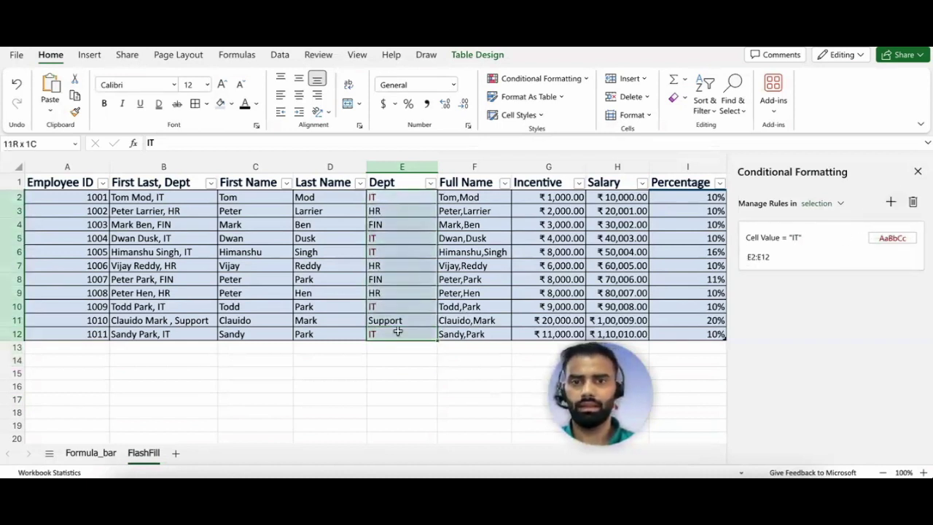
click(894, 202)
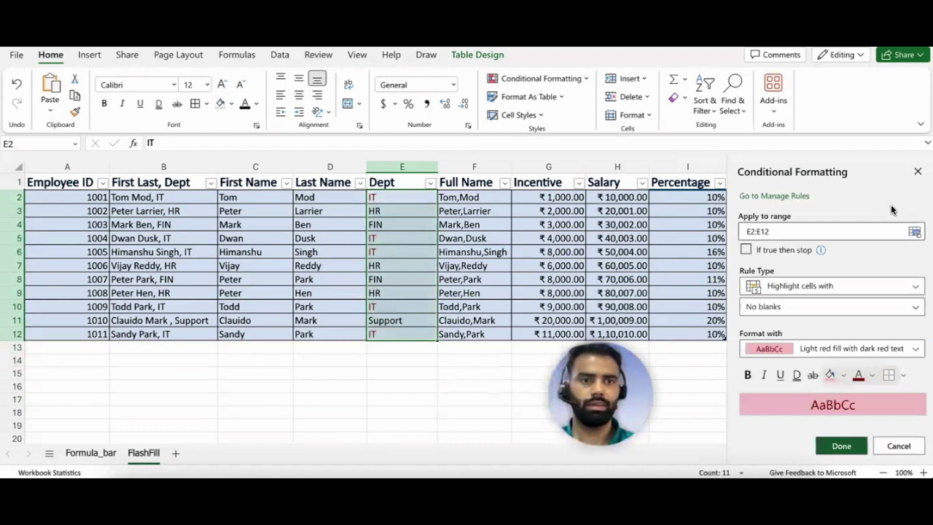
click(789, 312)
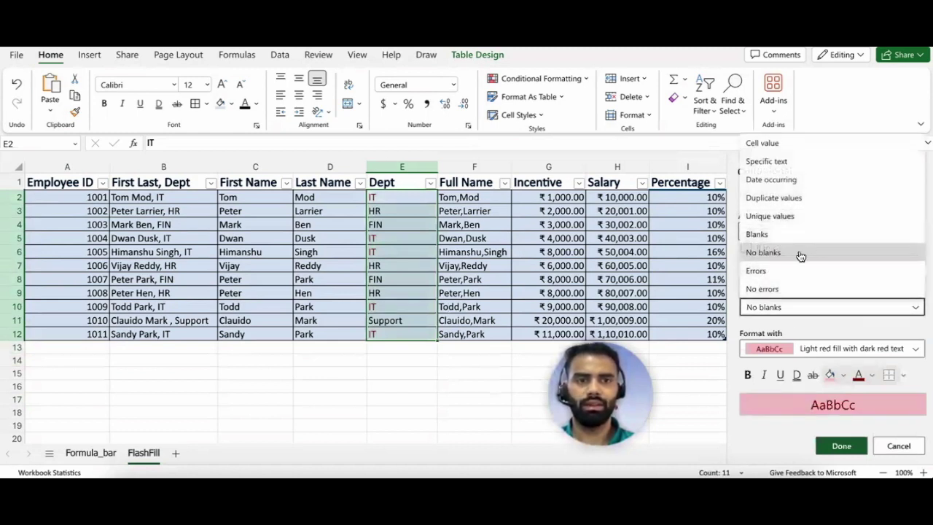
click(803, 145)
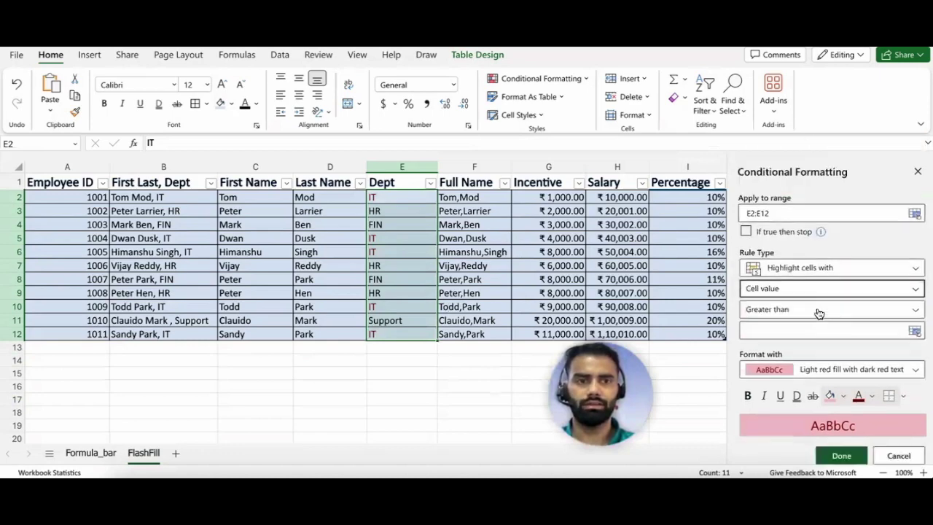
click(785, 311)
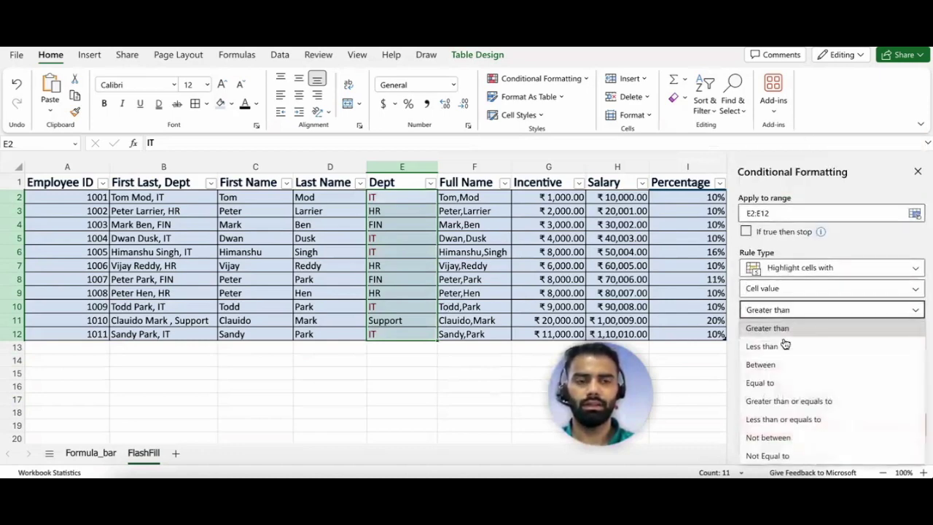
click(775, 380)
click(775, 331)
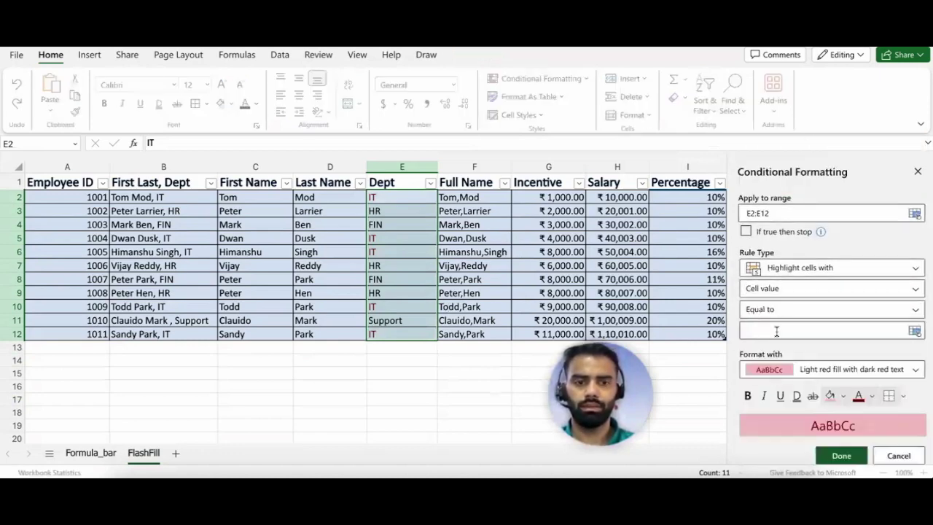
text(HR)
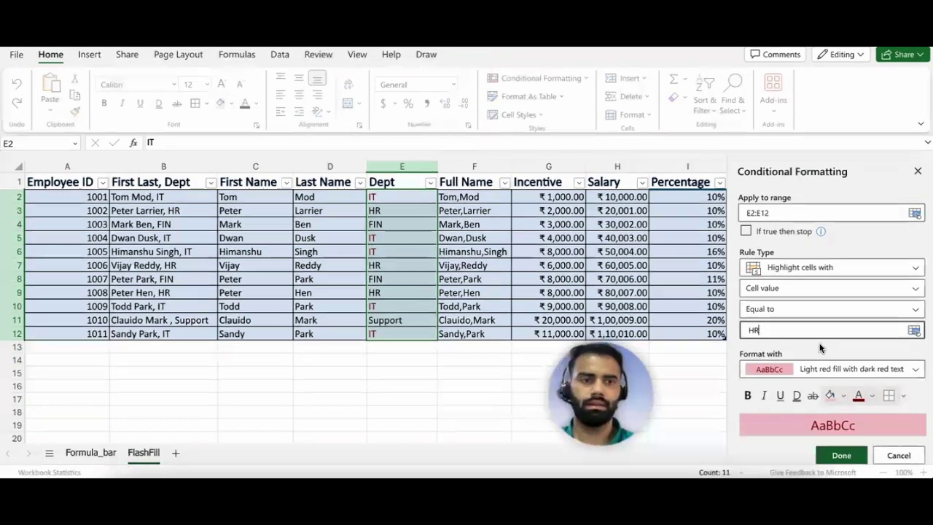
- Choose Green fill with dark green text for the HR rule and save the rule
click(804, 369)
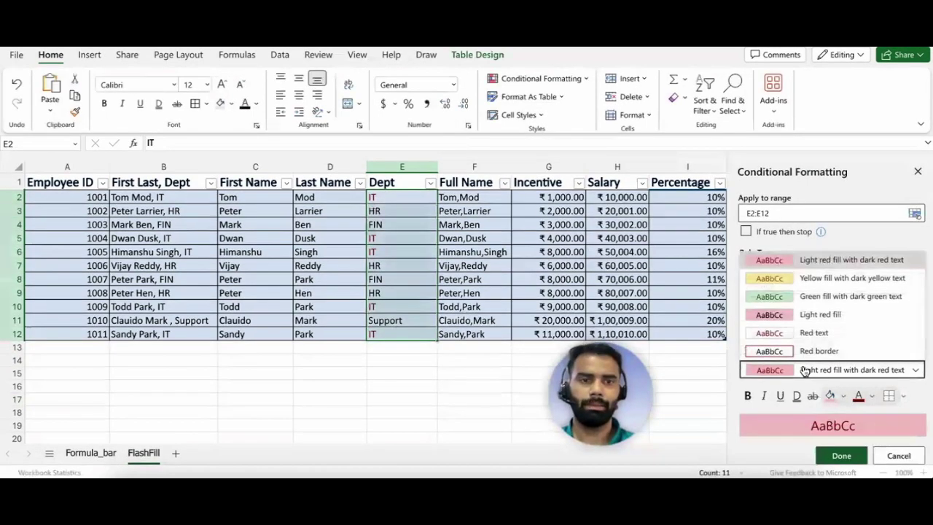
click(810, 299)
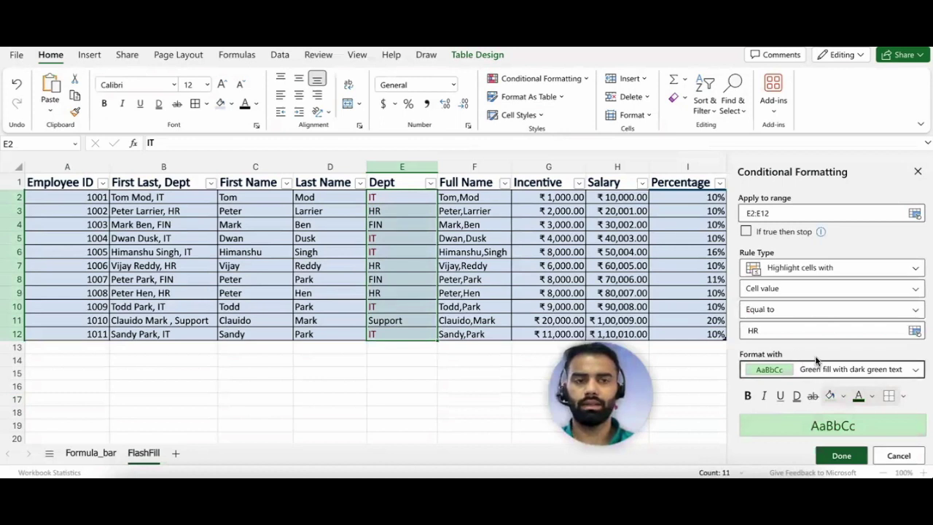
click(841, 456)
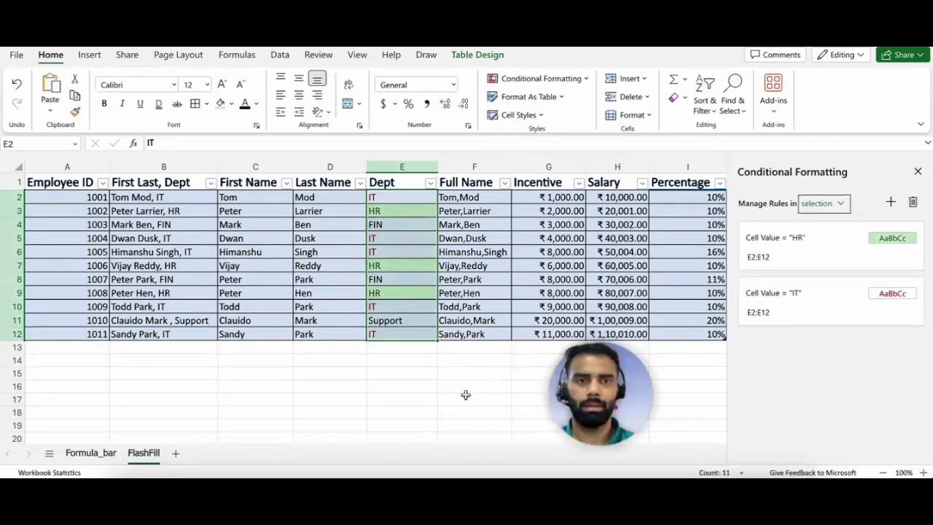
click(486, 292)
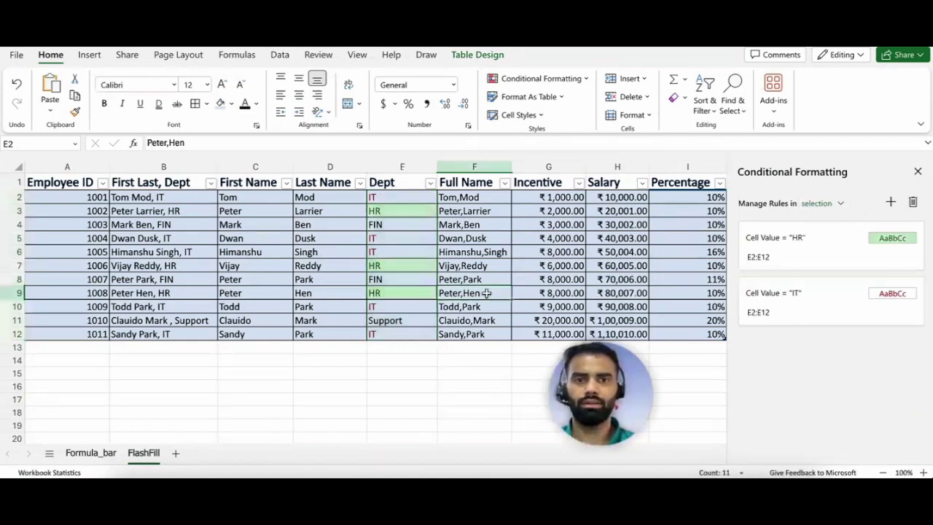
click(389, 209)
click(389, 261)
click(390, 293)
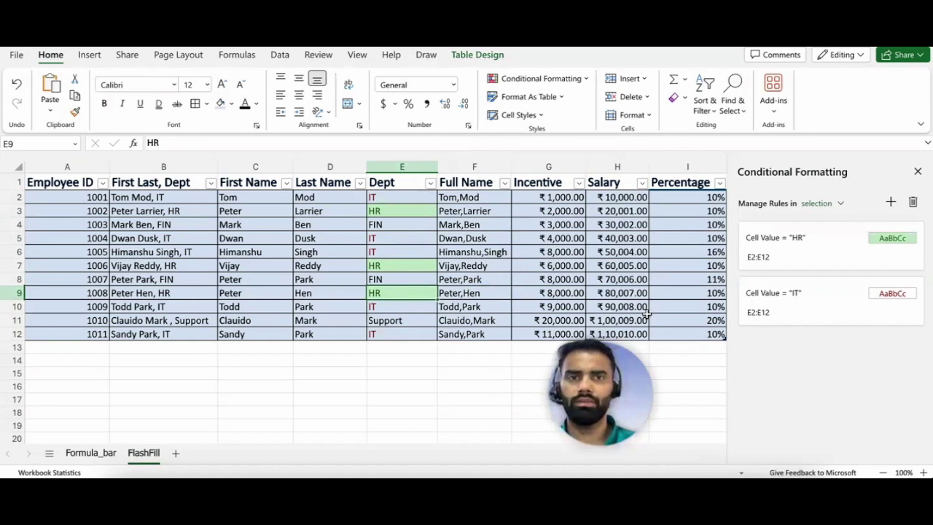
click(586, 82)
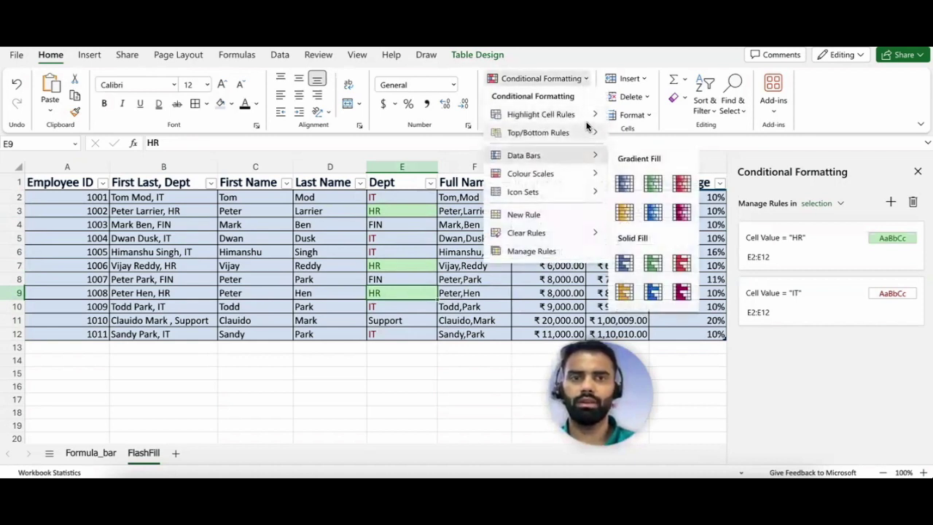
mouse_move(586, 133)
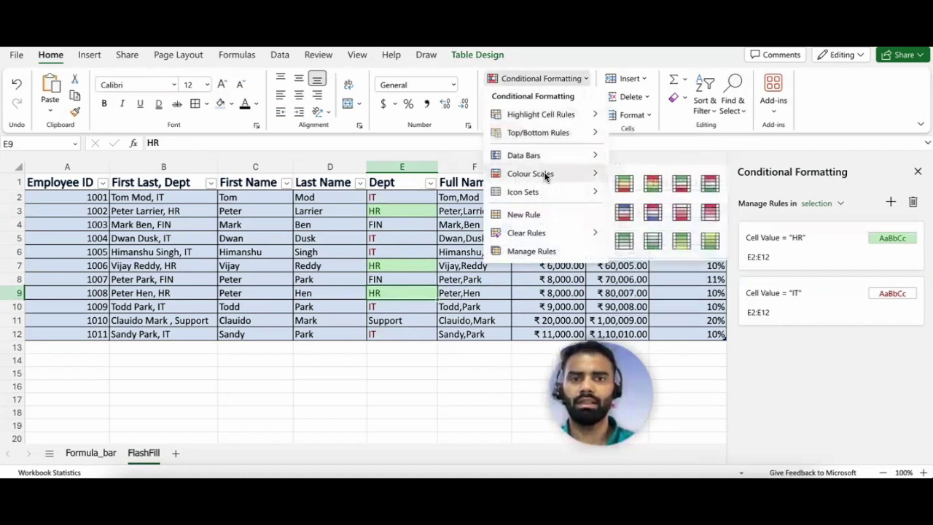
mouse_move(571, 197)
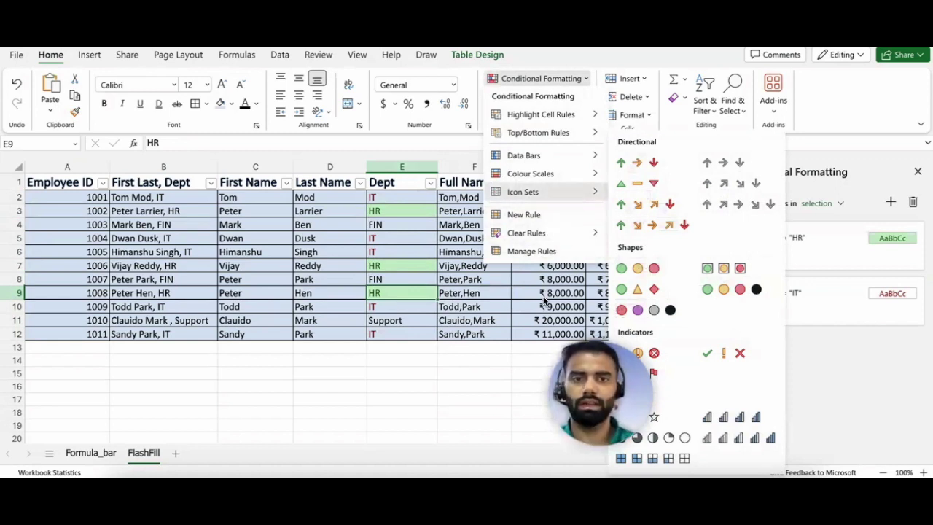
click(539, 251)
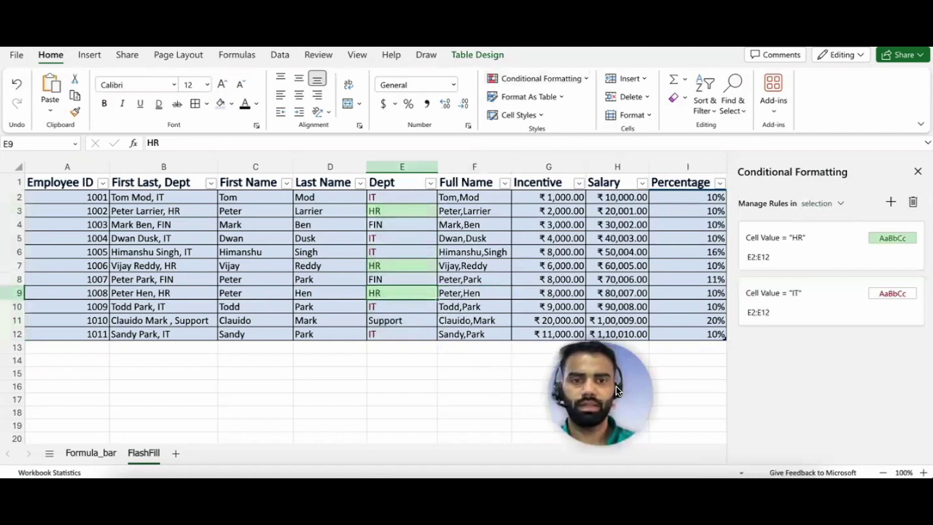
- Start a new conditional formatting rule for Incentive cells G2:G12 with the rule type Icon sets
click(557, 197)
drag(558, 198, 558, 334)
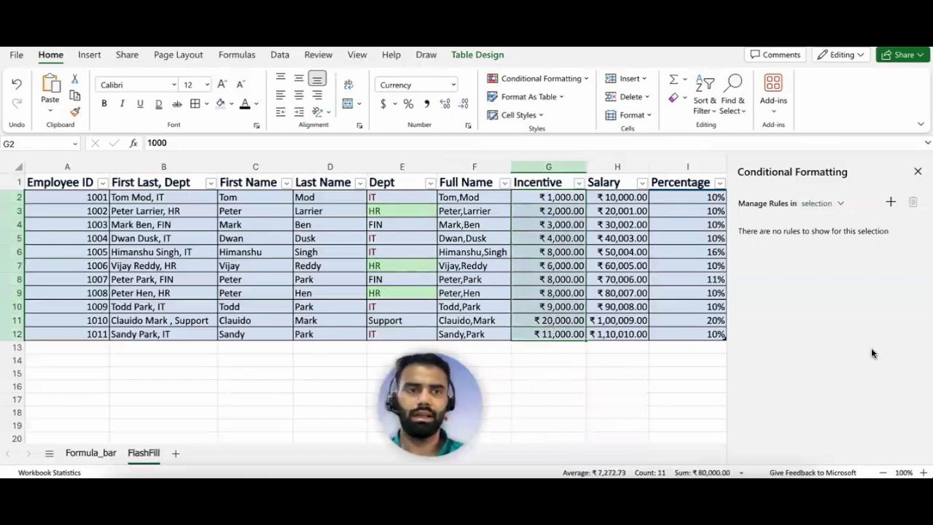
click(889, 202)
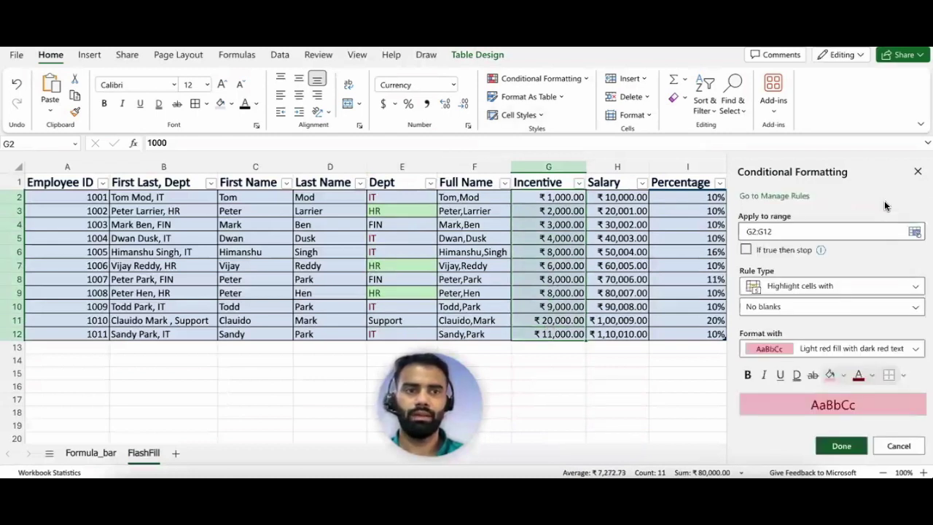
click(834, 288)
click(792, 375)
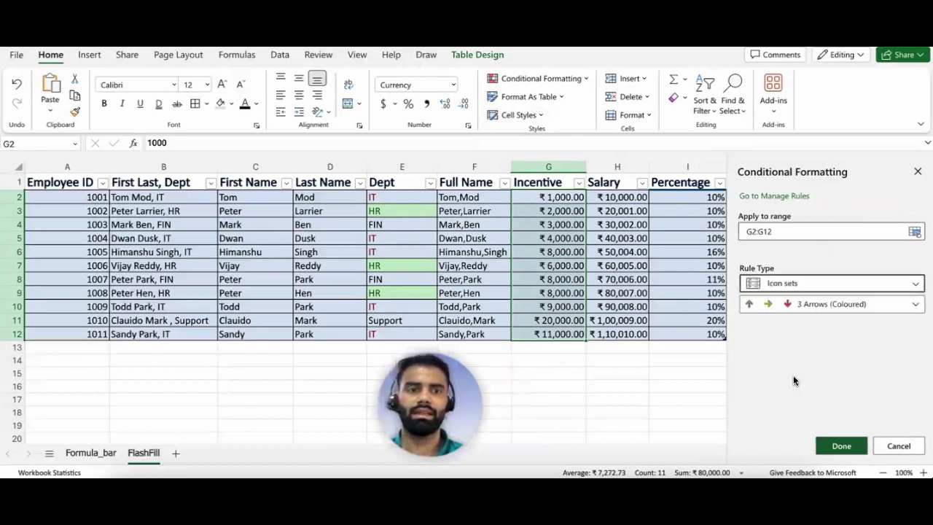
- Choose the 3 Traffic Lights (Rimmed) icon set for the Incentive rule and save the rule
click(802, 304)
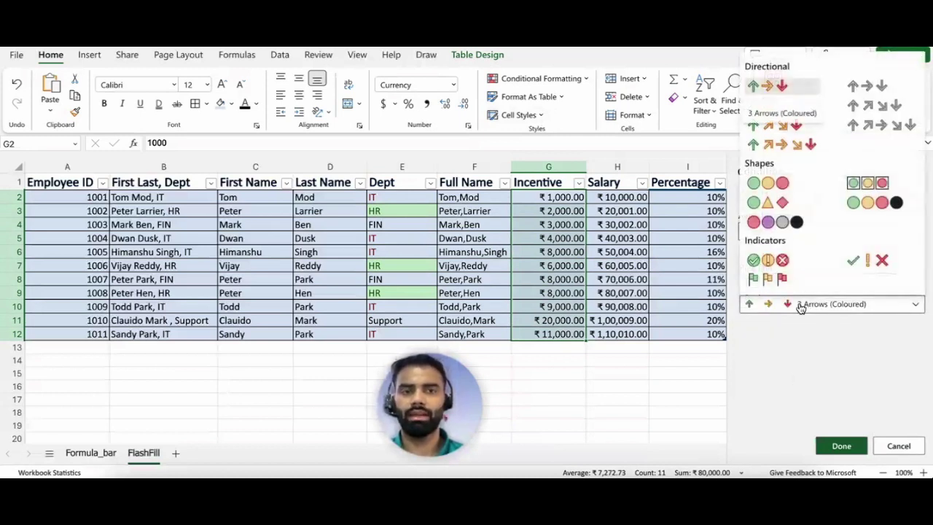
scroll(793, 168, down, 3)
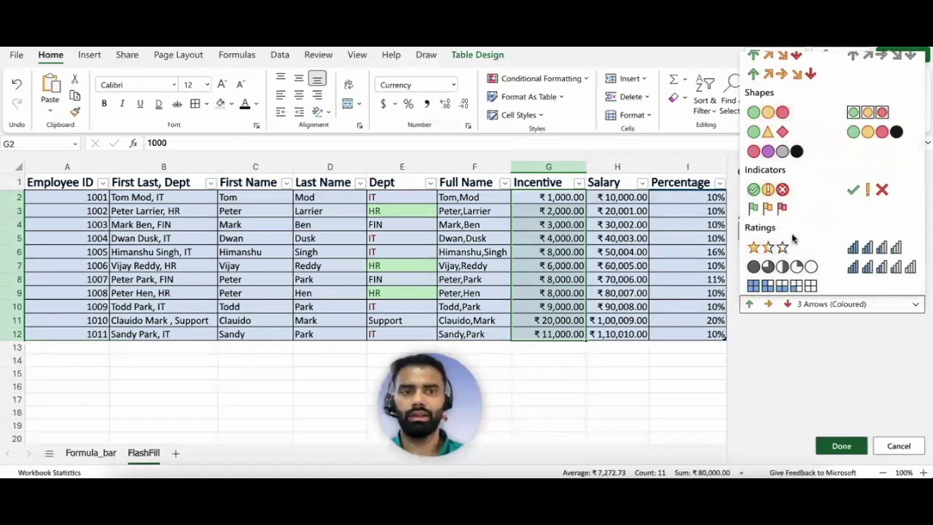
scroll(793, 239, up, 1)
scroll(792, 239, up, 2)
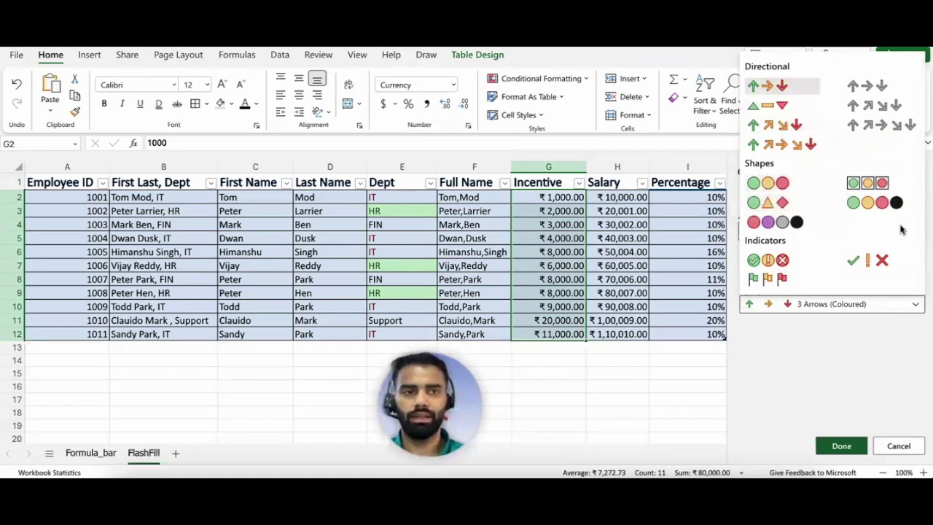
click(865, 183)
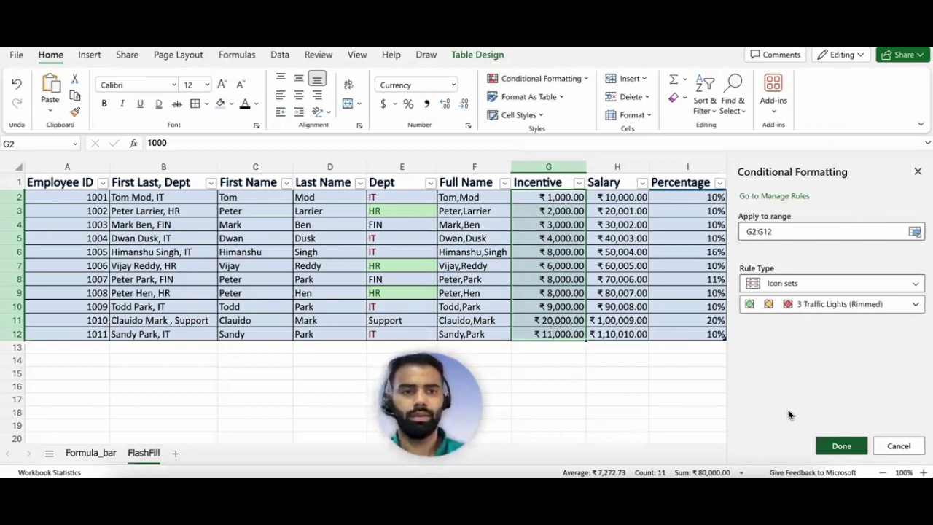
click(842, 446)
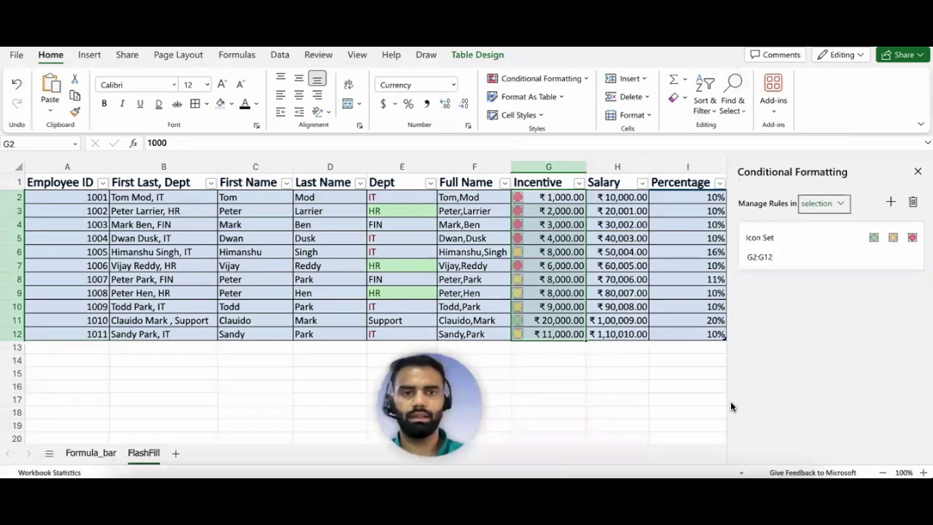
click(638, 395)
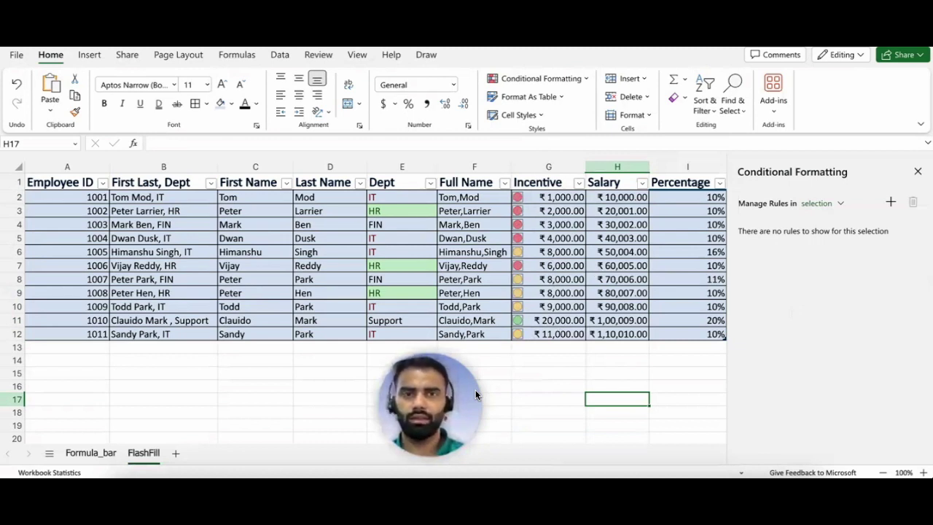
click(584, 80)
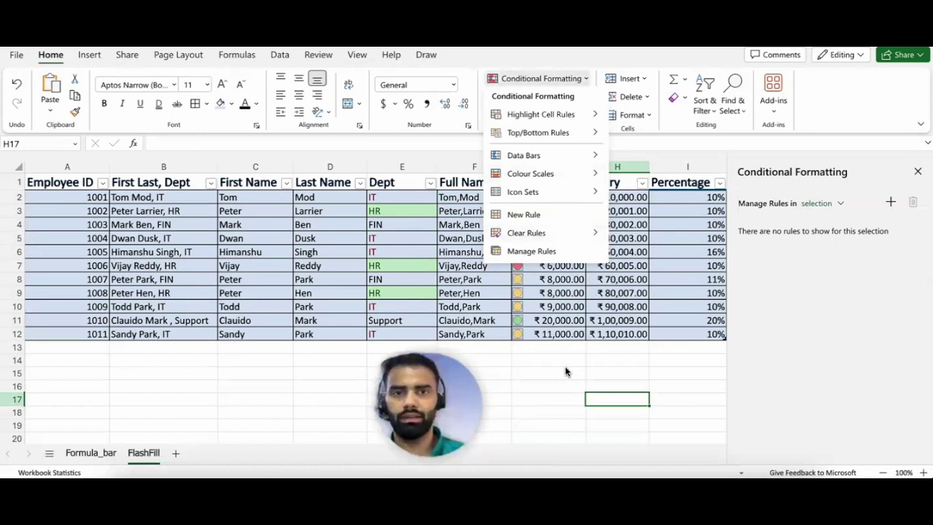
mouse_move(586, 155)
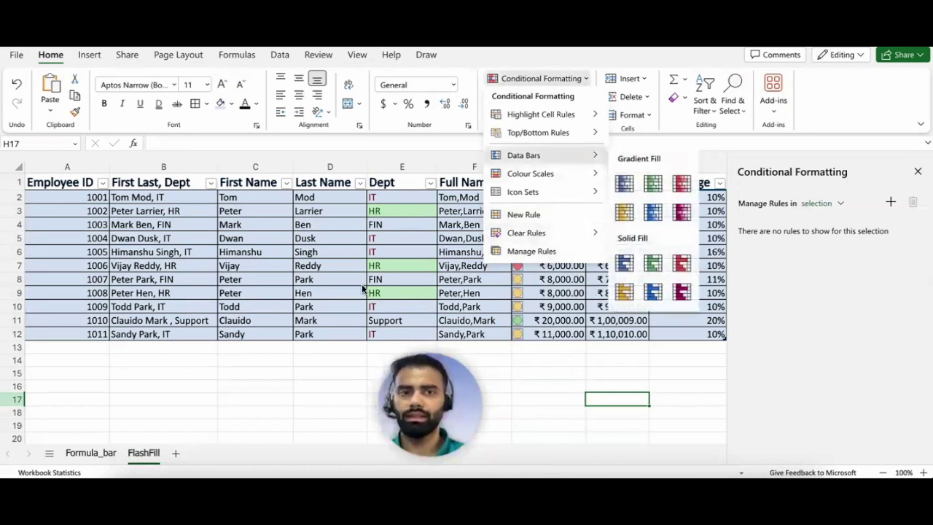
click(362, 288)
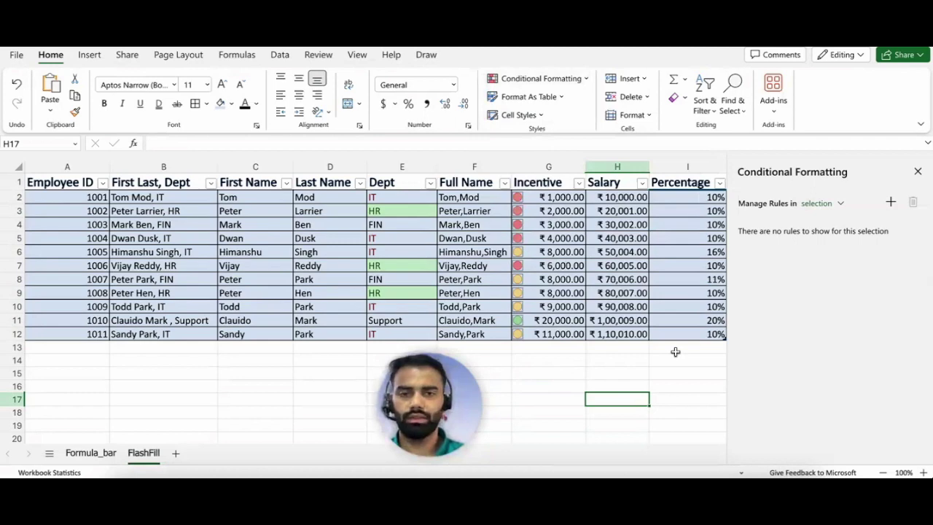